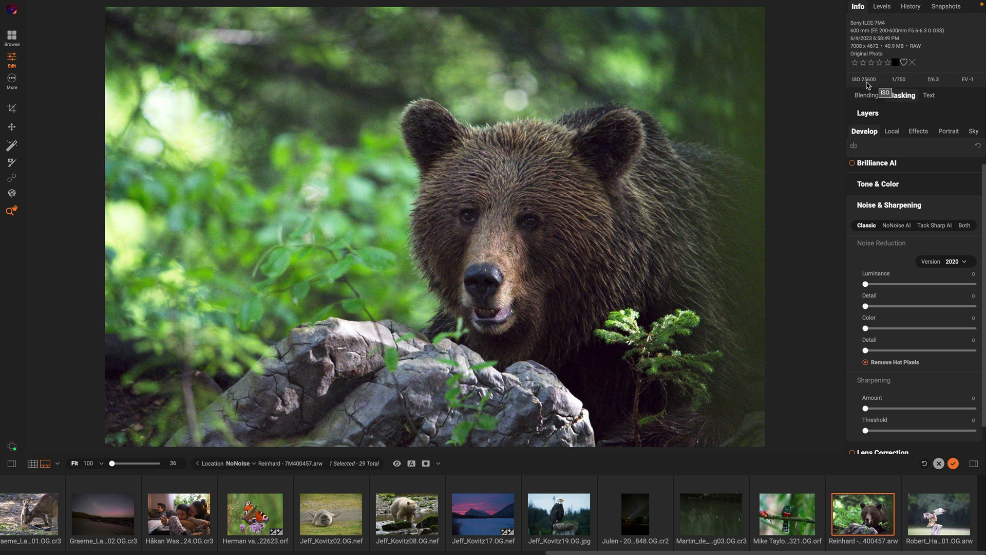
Switch the bear photo's noise reduction to NoNoise AI and compare before and after across its face at 200% zoom
left_click(507, 226)
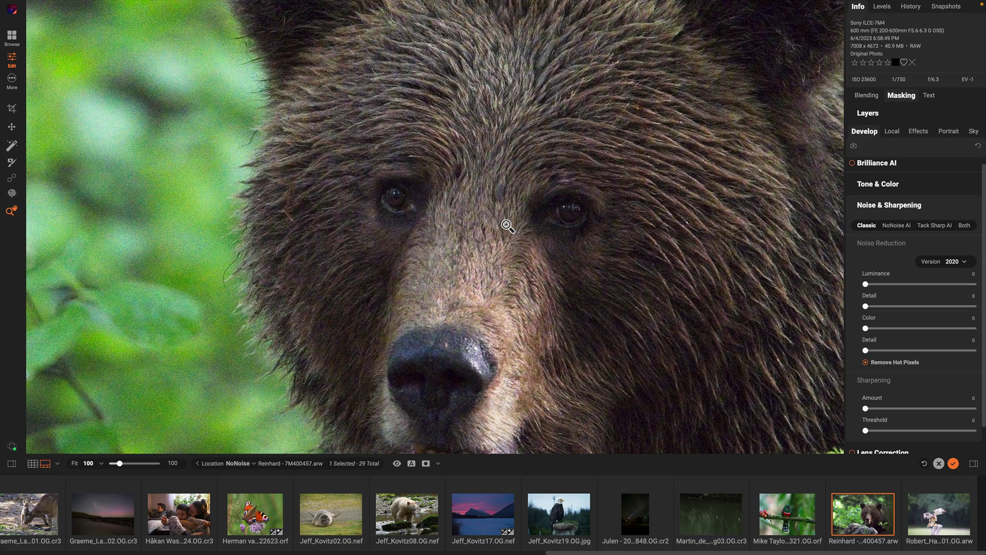
left_click(507, 225)
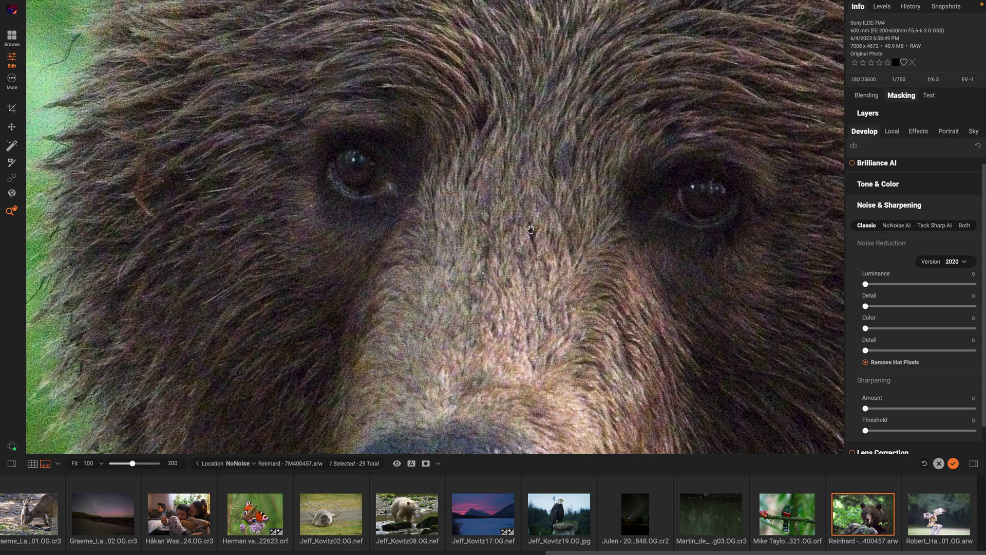
left_click_drag(524, 228, 445, 227)
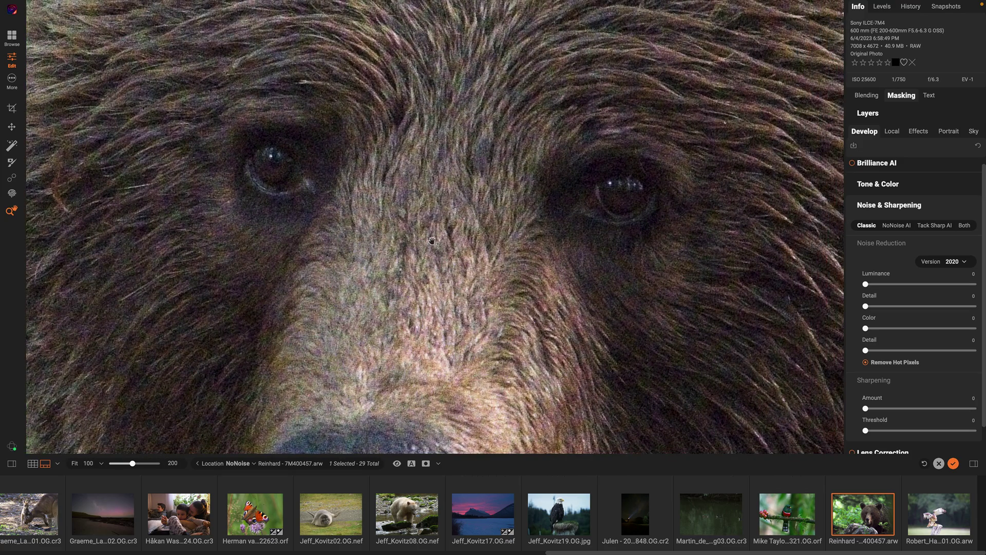
left_click_drag(135, 221, 487, 216)
left_click_drag(365, 219, 585, 210)
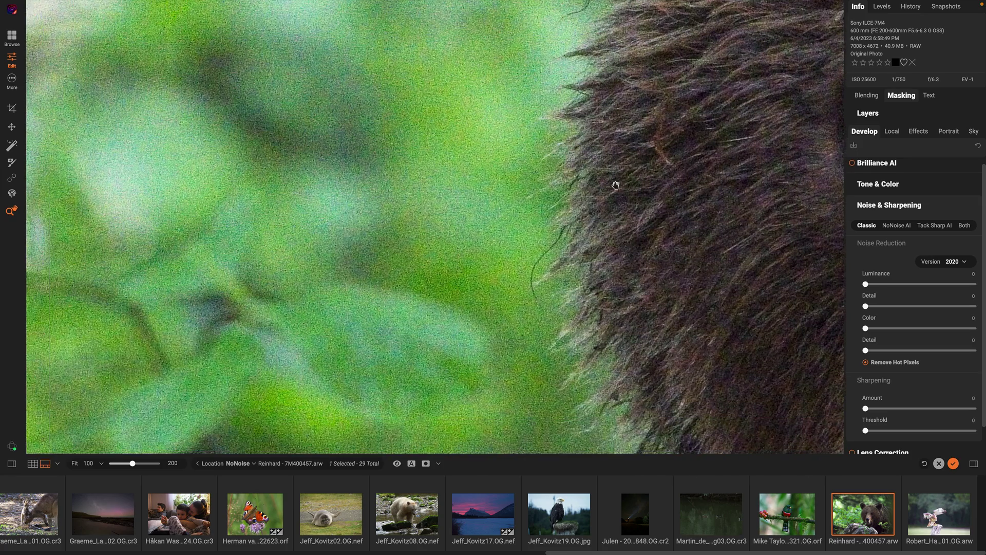
left_click_drag(658, 205, 312, 196)
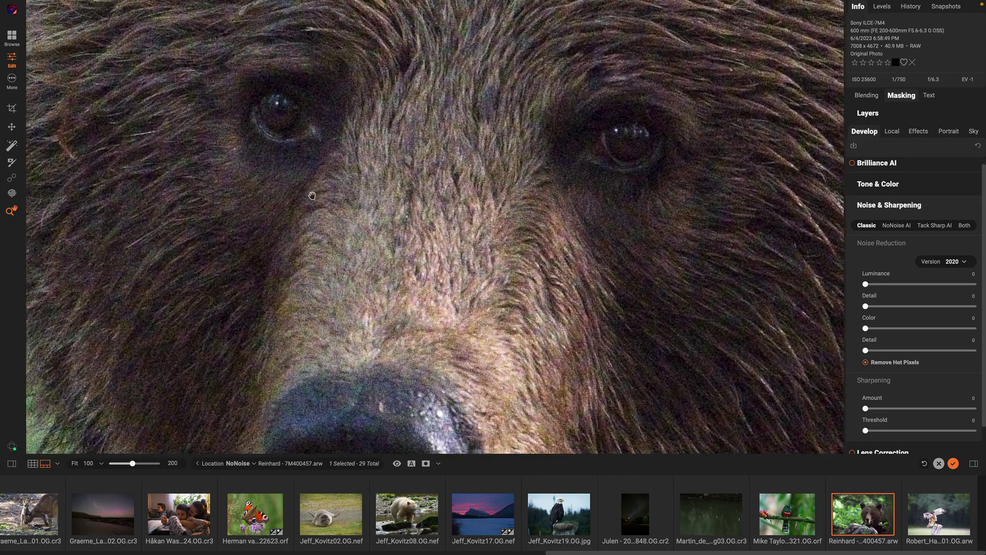
left_click(897, 226)
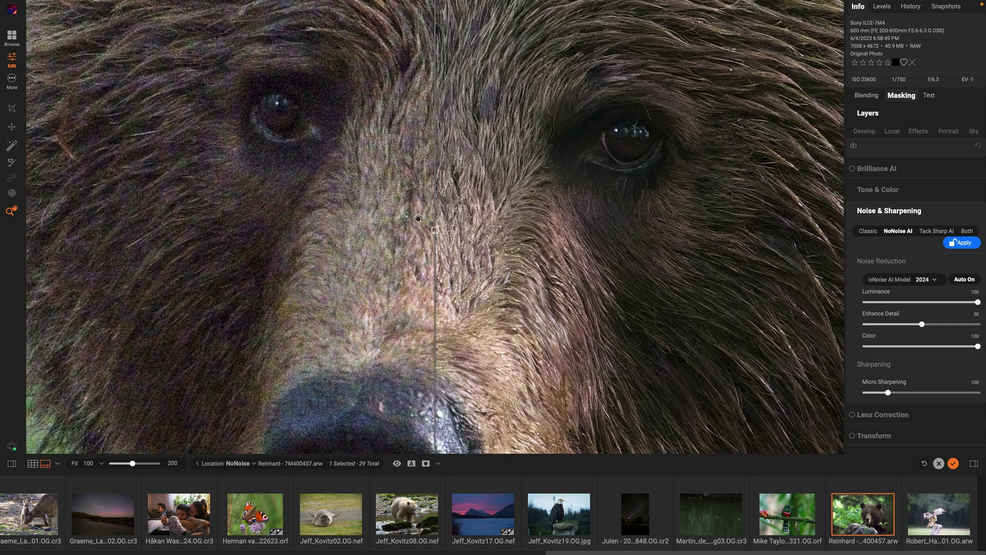
left_click_drag(435, 232, 60, 229)
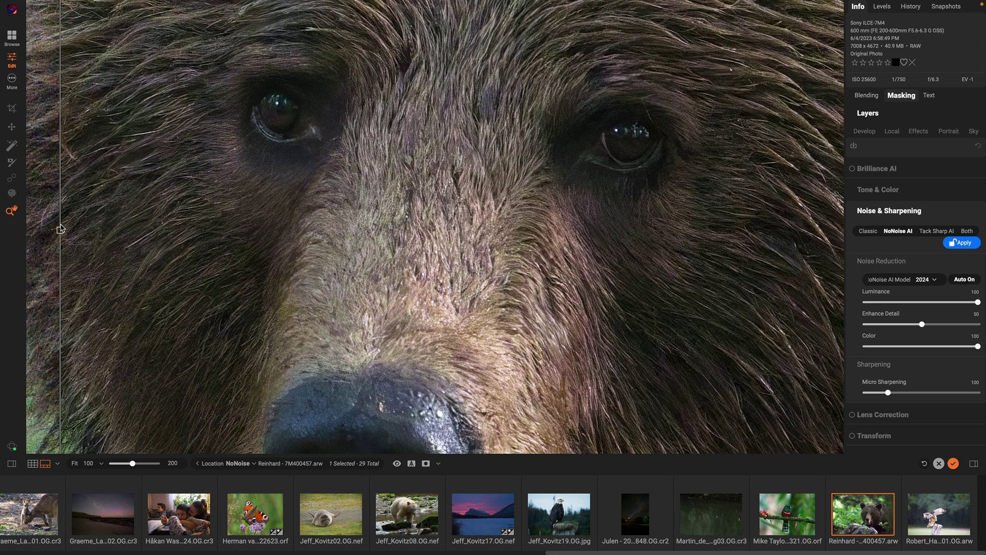
mouse_move(60, 229)
left_mouse_down()
mouse_move(843, 255)
mouse_move(72, 226)
left_mouse_up()
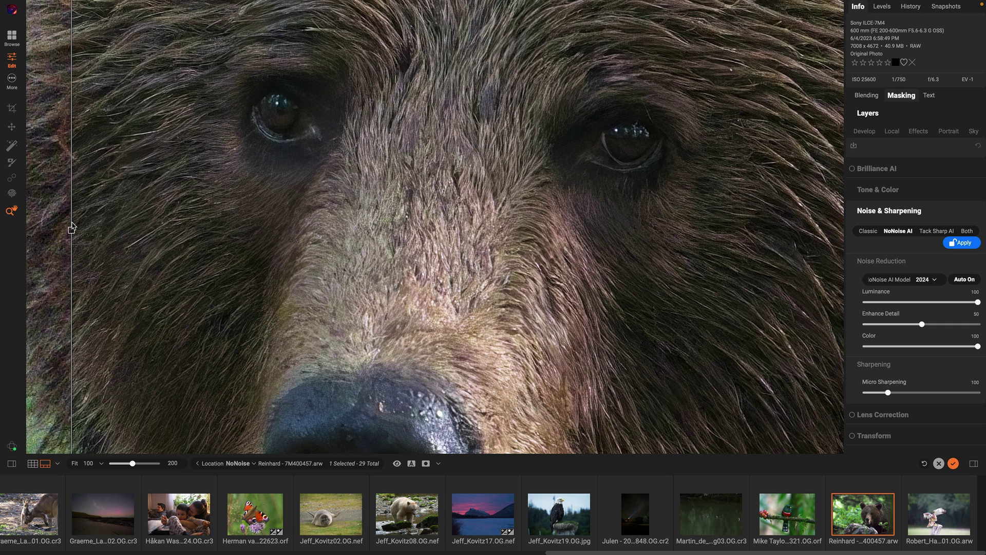
left_click(412, 465)
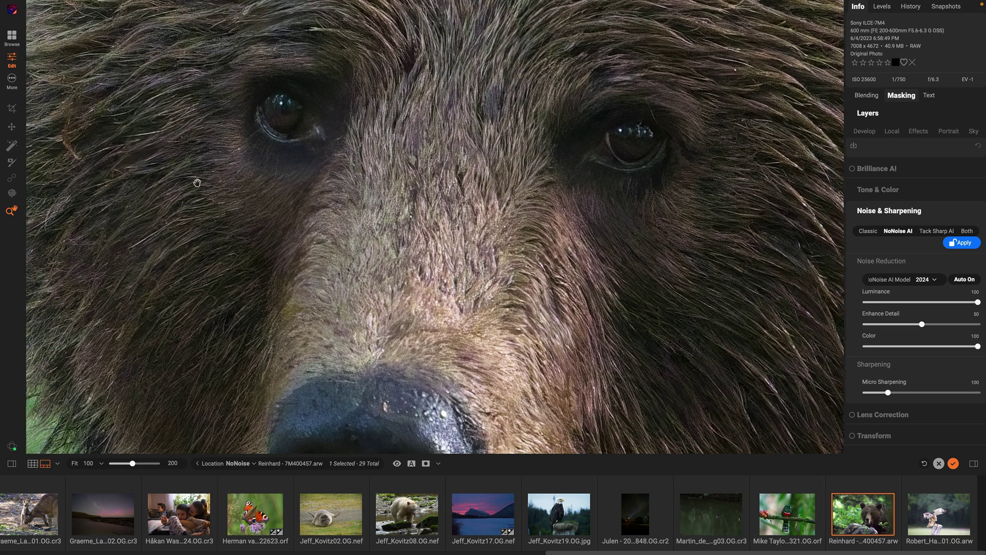
Examine the denoised fur and green background beside the bear's head, comparing them with the original by turning the preview off and on
left_click_drag(198, 188, 480, 233)
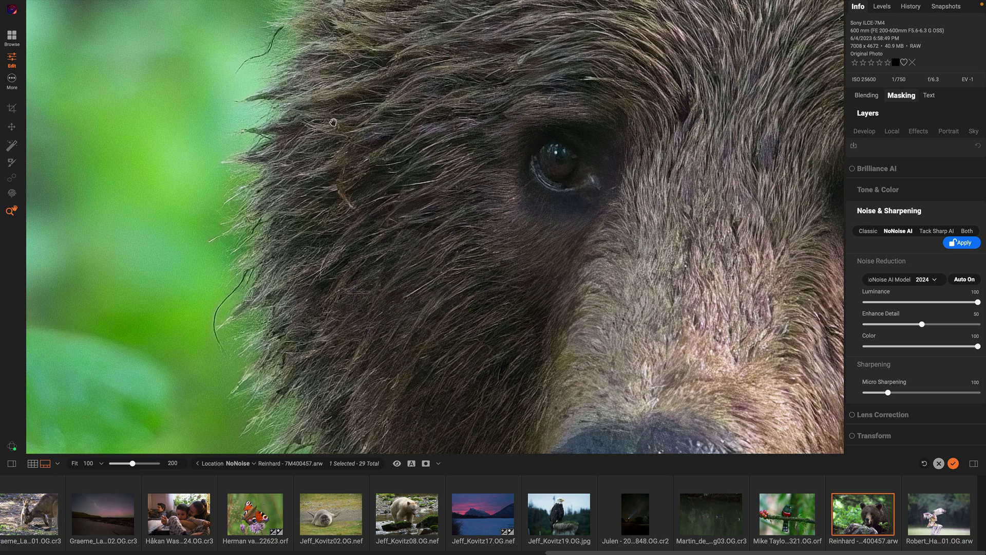
left_click_drag(333, 121, 476, 280)
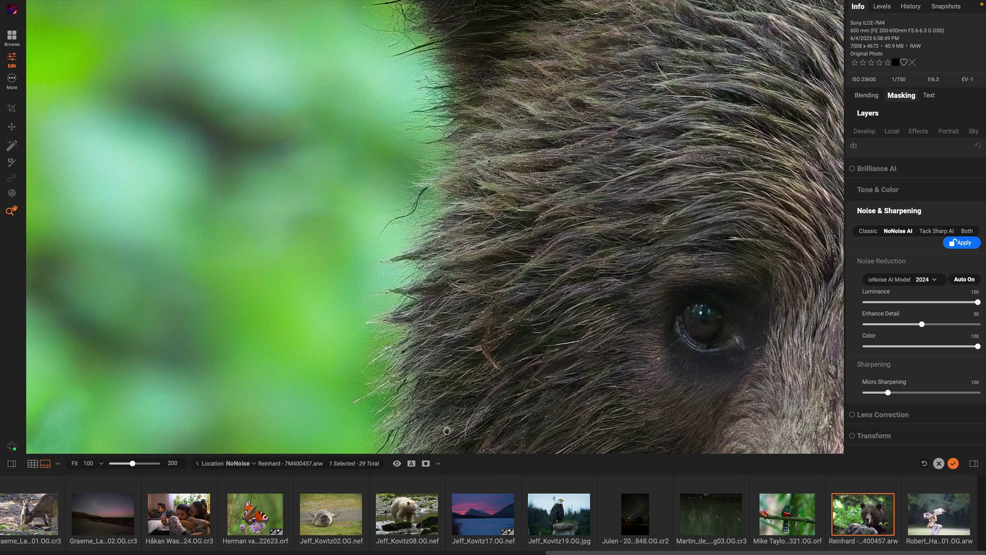
left_click(397, 464)
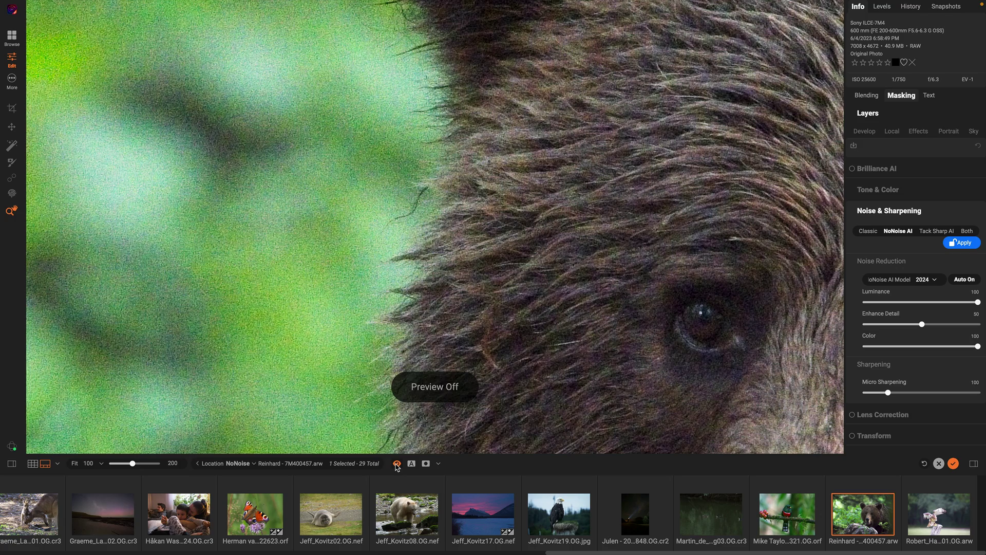
left_click(397, 464)
key("ctrl+minus")
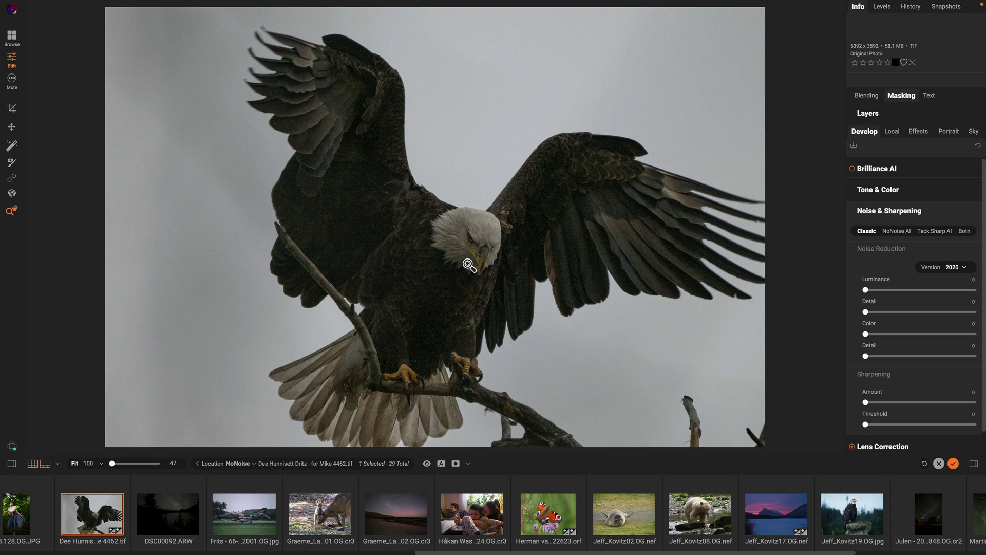
Switch the eagle photo's noise reduction to NoNoise AI and compare before and after across its head at 200% zoom
left_click(469, 265)
left_click(469, 264)
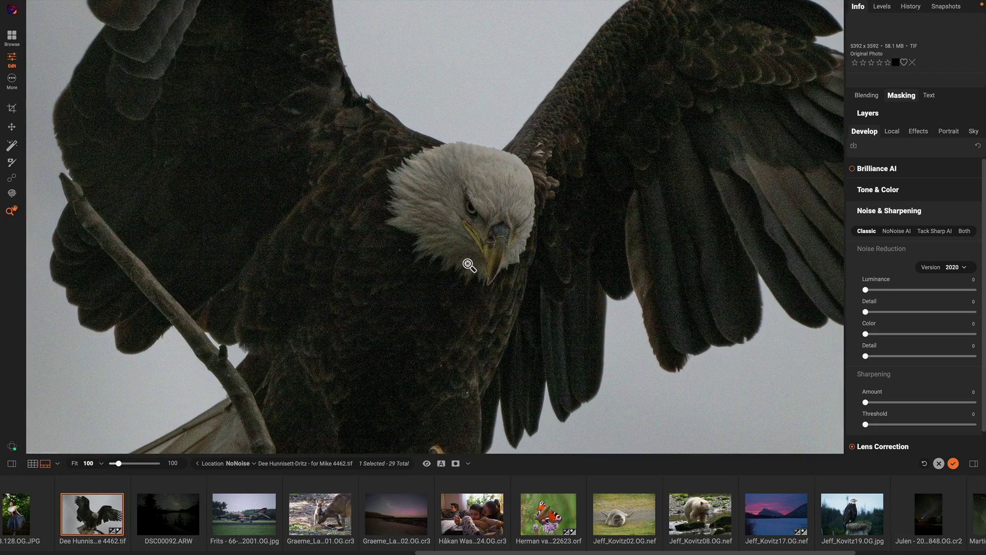
left_click(519, 273)
left_click_drag(689, 231, 369, 246)
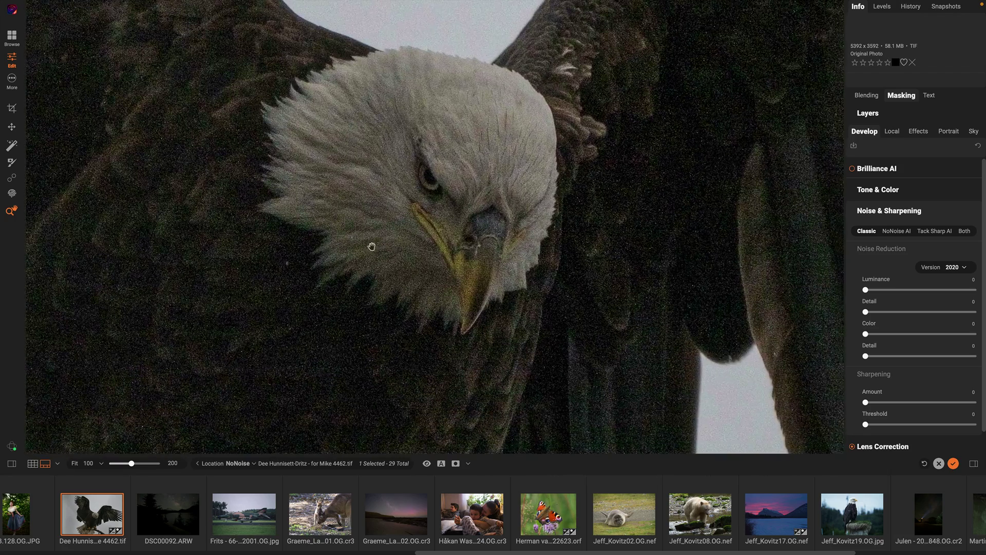
left_click(896, 231)
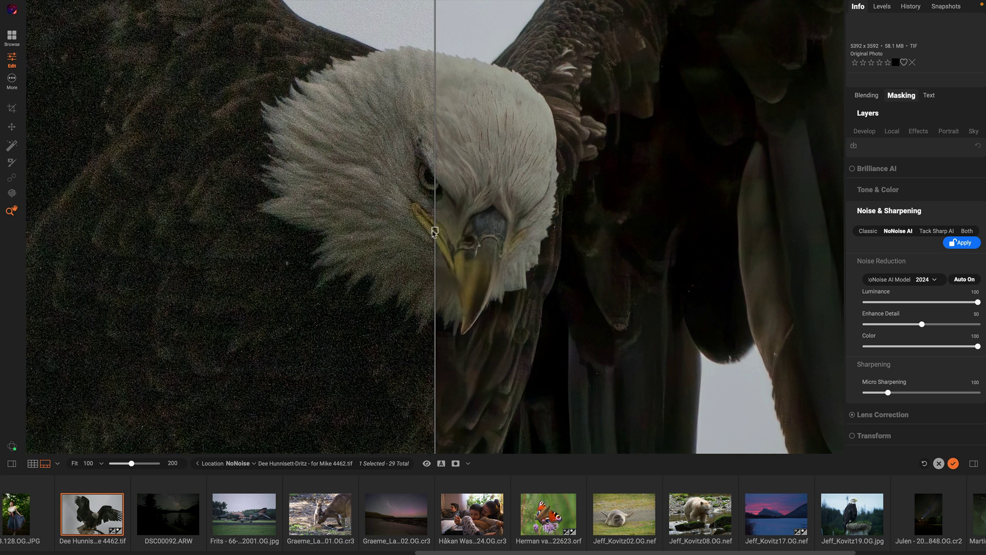
left_click_drag(435, 230, 181, 232)
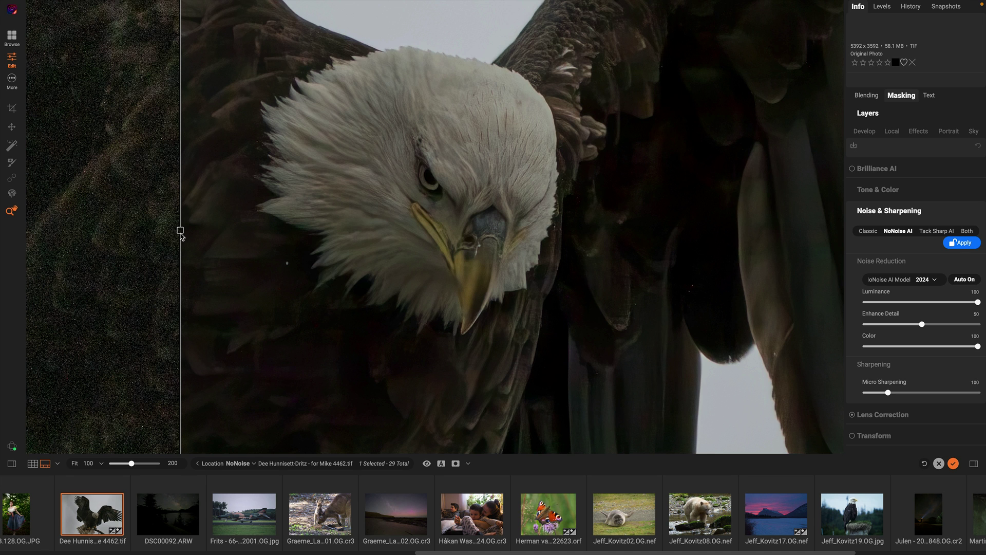
Compare the original and denoised versions of the eagle's body and wings at 100% zoom using the before/after divider
key("ctrl+minus")
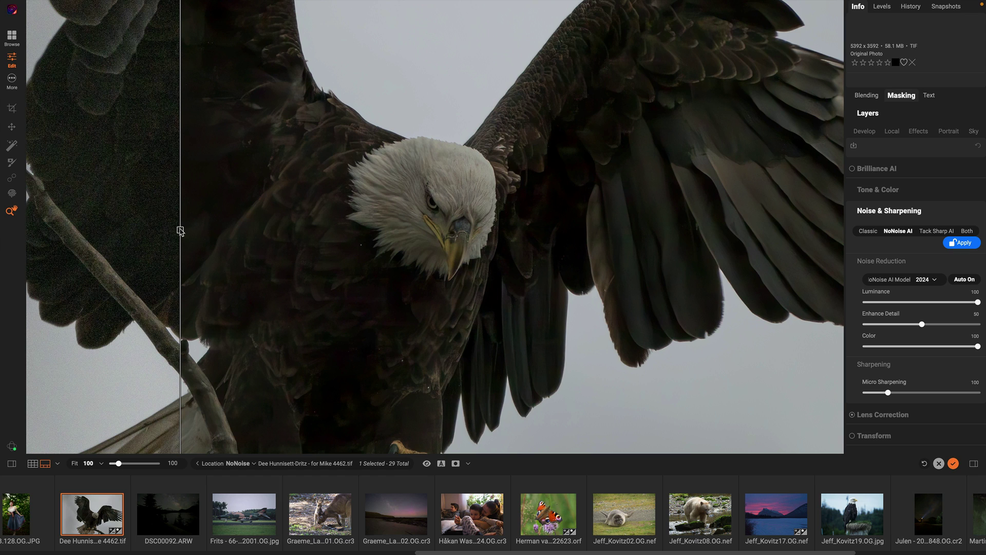
left_click_drag(180, 231, 894, 258)
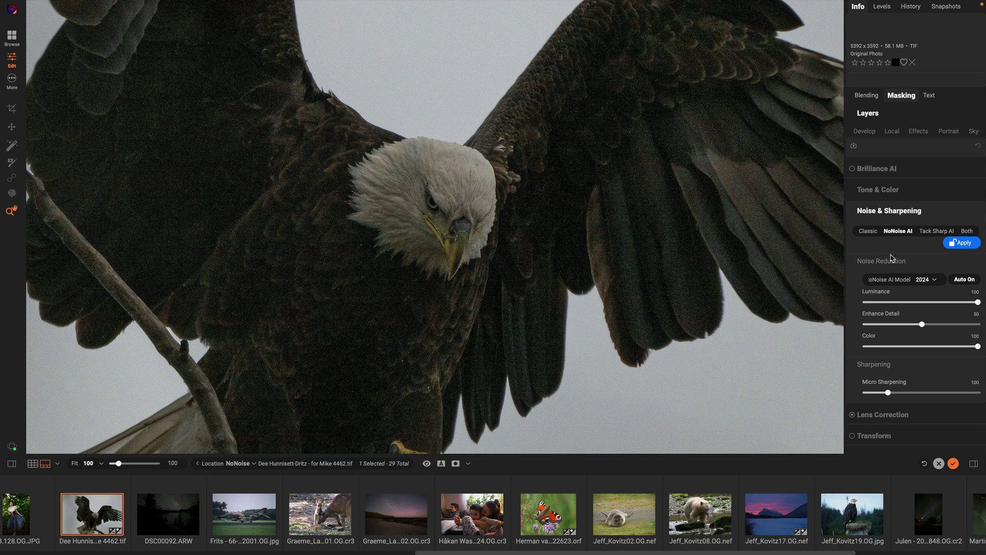
left_click_drag(832, 255, 436, 277)
left_click_drag(503, 281, 105, 250)
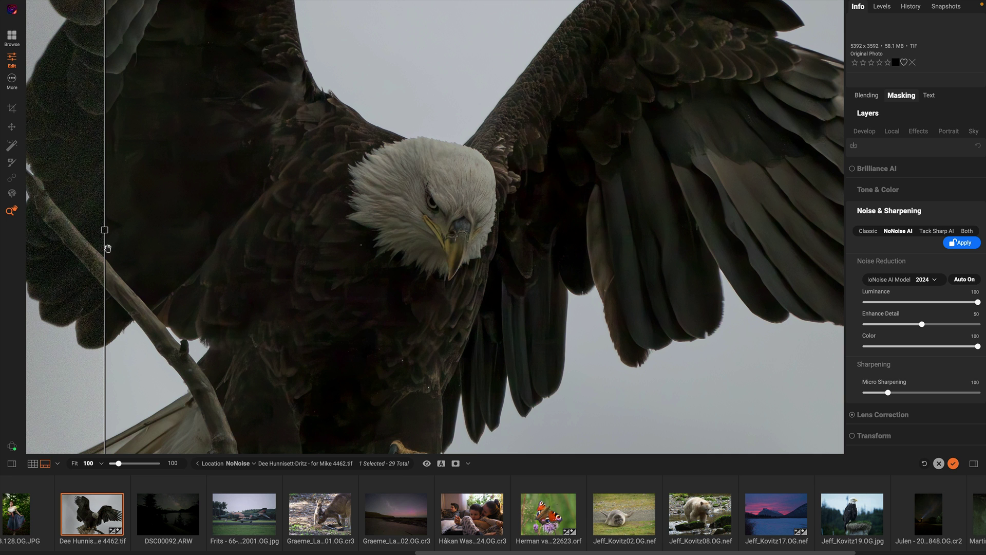
Switch the mountain sunset photo's noise reduction to NoNoise AI and compare before and after across the peak at 200% zoom
left_click(812, 532)
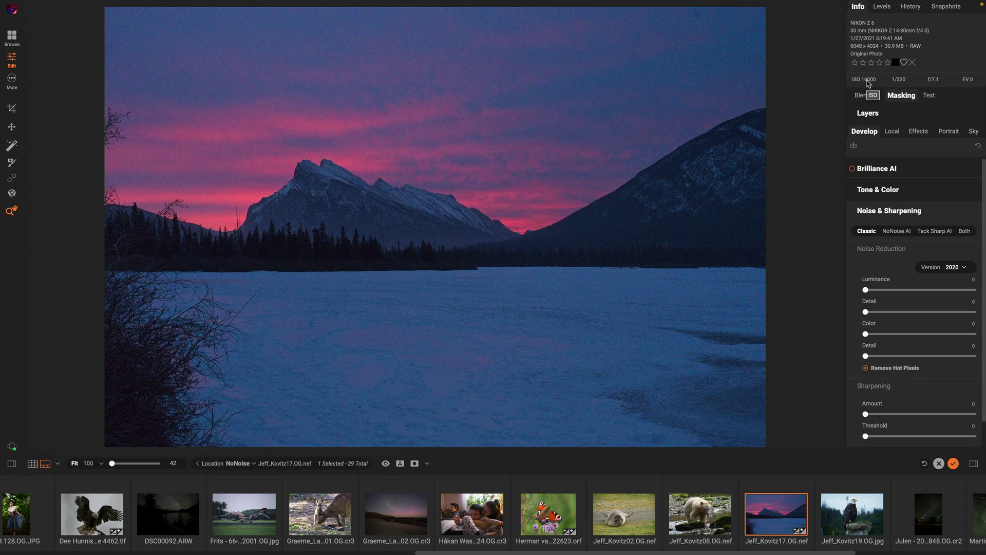
left_click(327, 174)
left_click(327, 174)
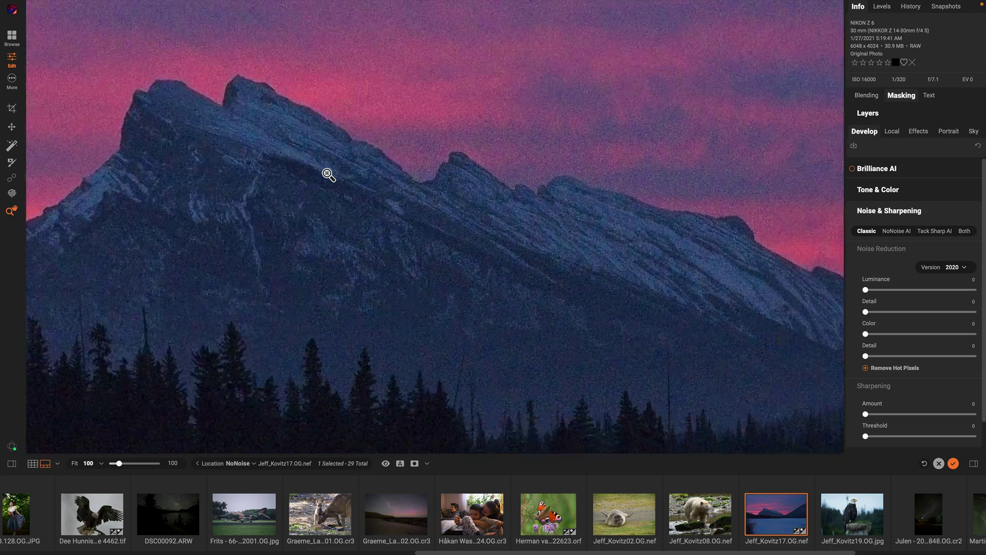
left_click_drag(322, 171, 501, 170)
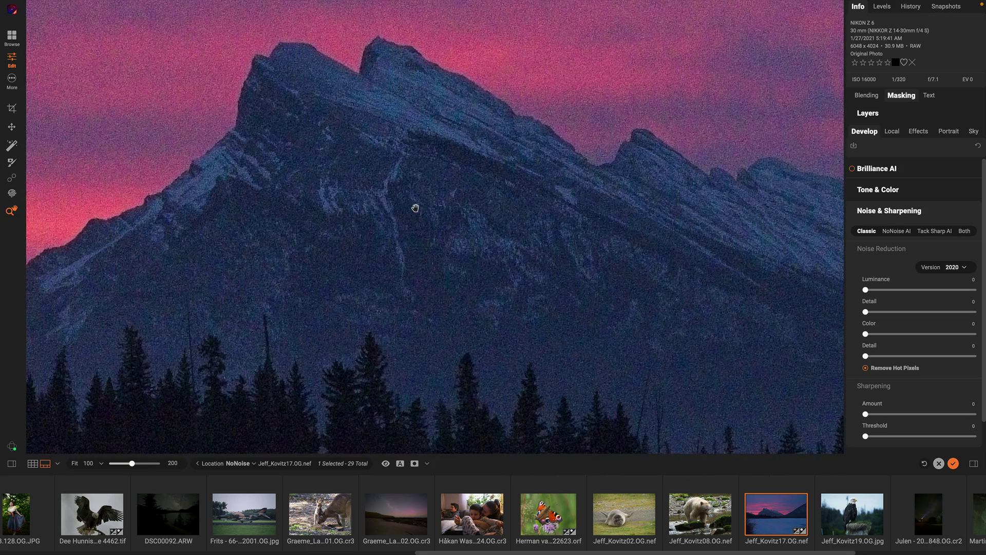
left_click_drag(412, 205, 452, 233)
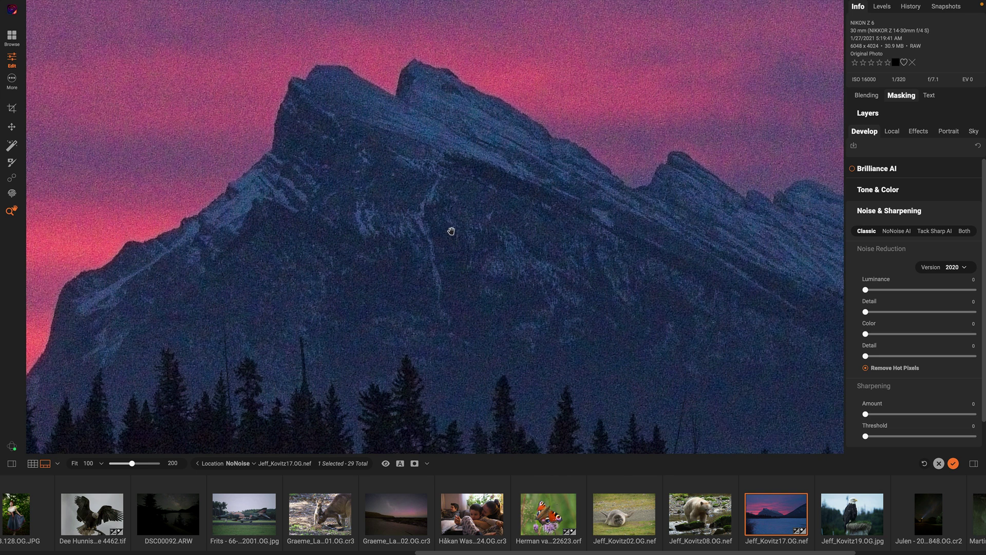
left_click(900, 235)
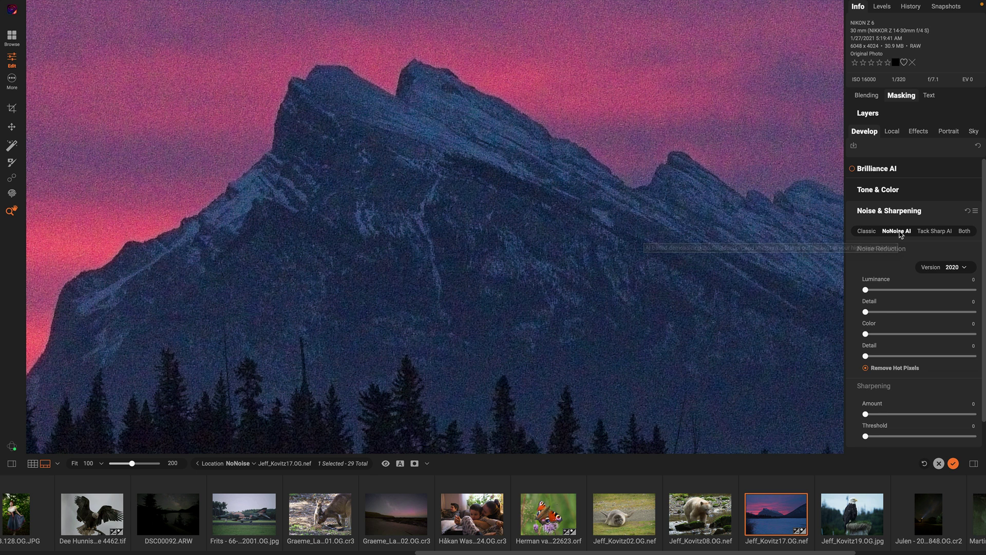
left_click_drag(436, 230, 72, 211)
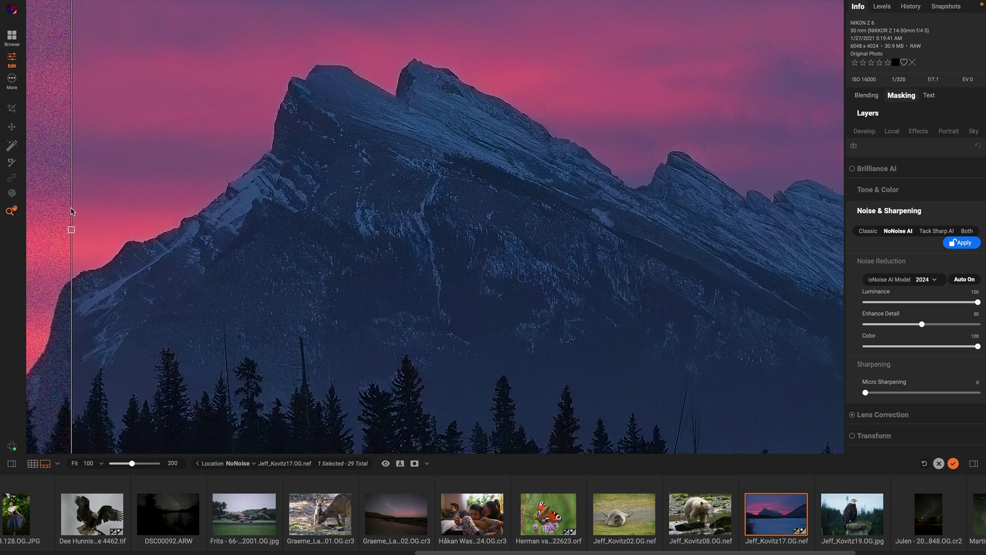
left_click_drag(72, 211, 356, 259)
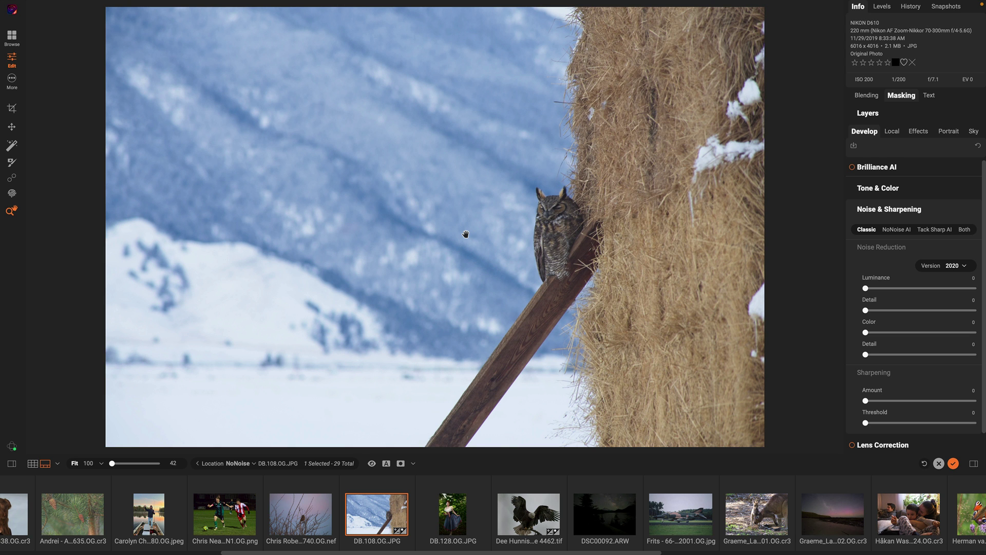
Switch the owl photo DB.108.OG.JPG to Tack Sharp AI and compare before and after across the owl at 200% zoom
left_click(514, 235)
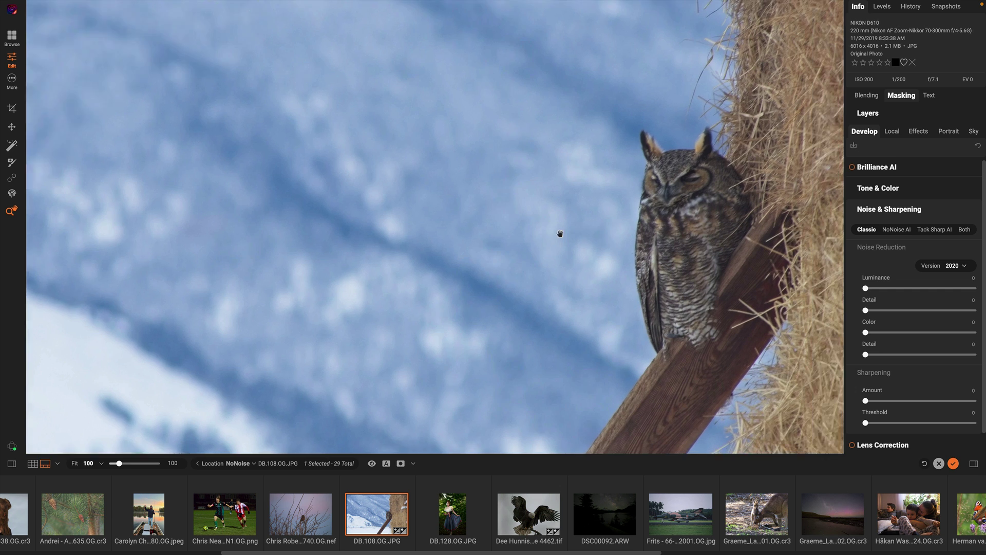
left_click_drag(557, 233, 415, 248)
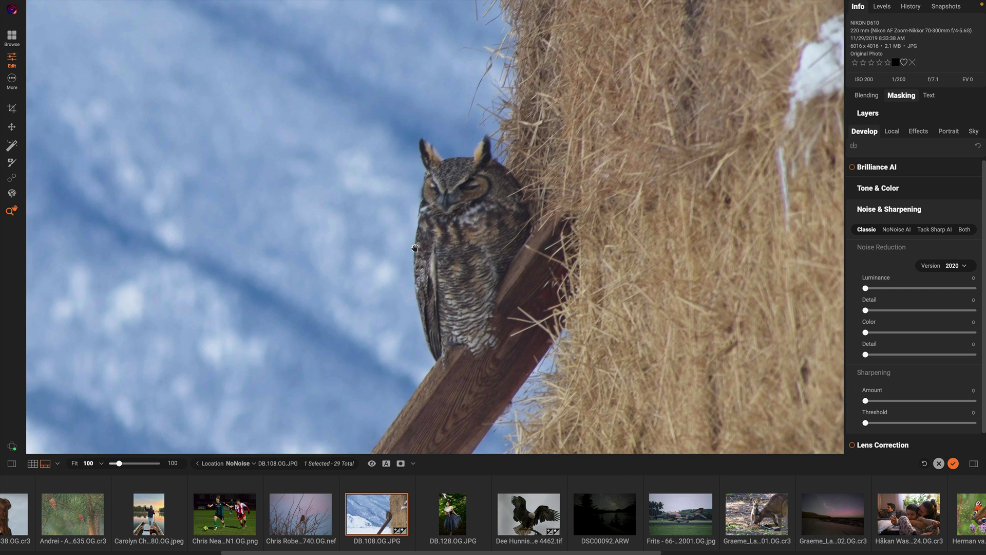
scroll(415, 248, "up", 1)
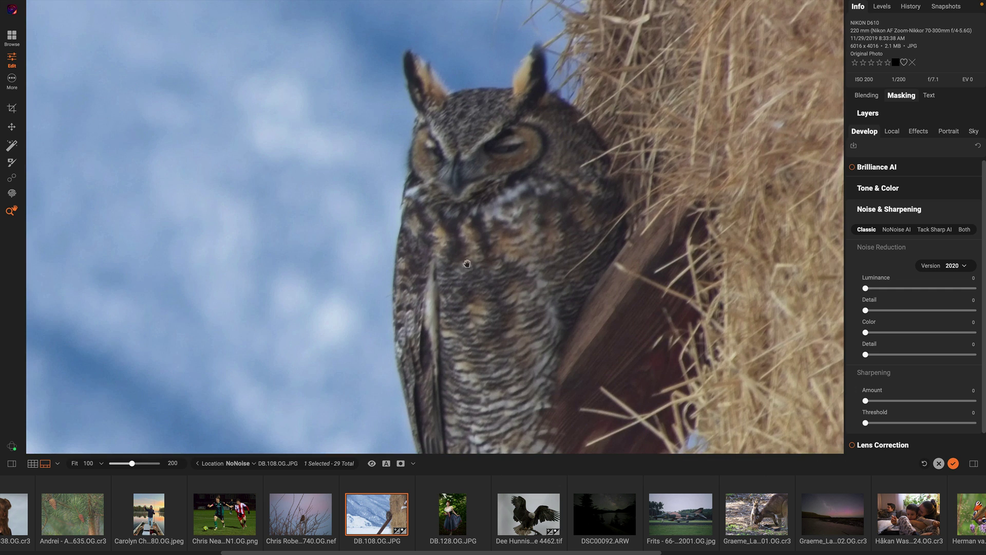
scroll(469, 265, "up", 1)
left_click_drag(428, 237, 404, 231)
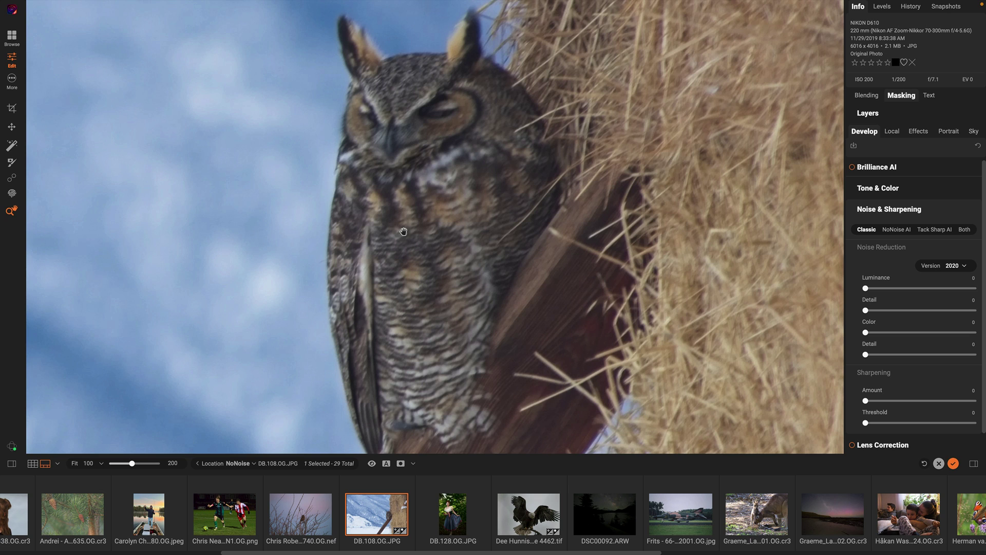
left_click(933, 232)
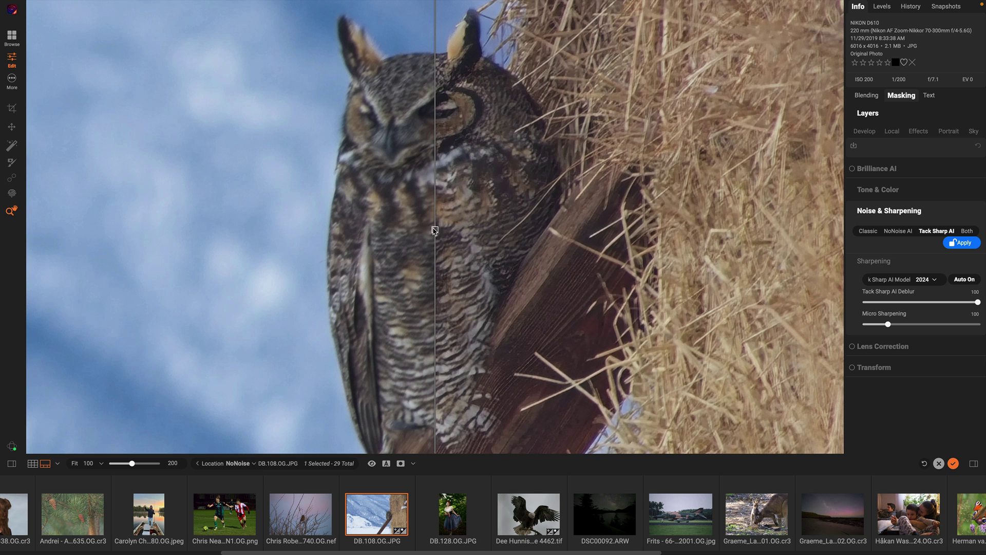
left_click_drag(435, 230, 147, 228)
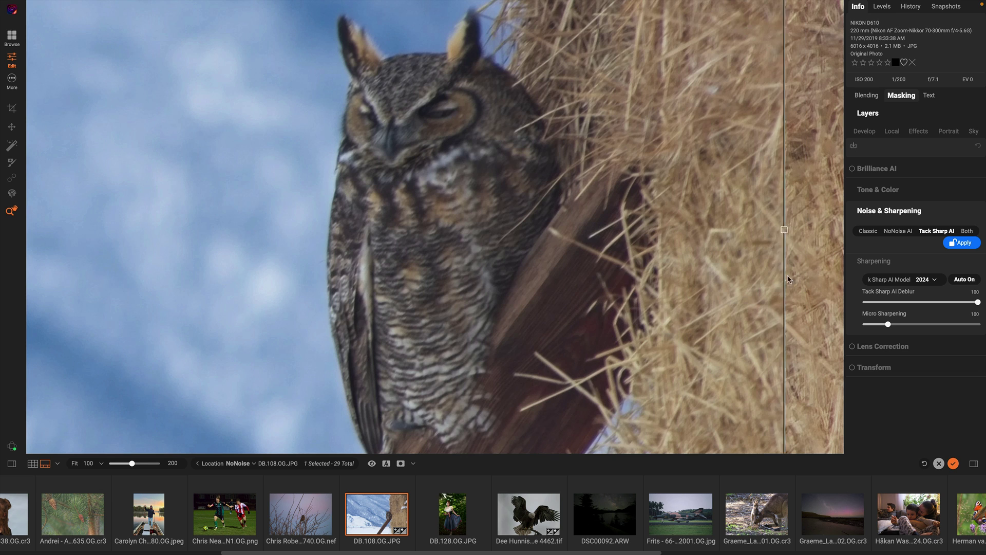
left_click_drag(557, 251, 163, 257)
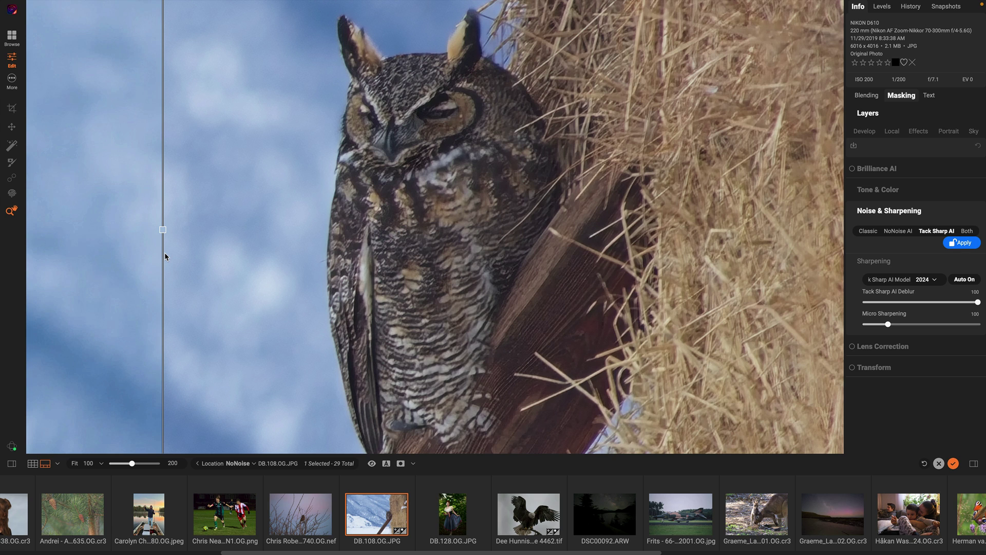
key("super+shift+e")
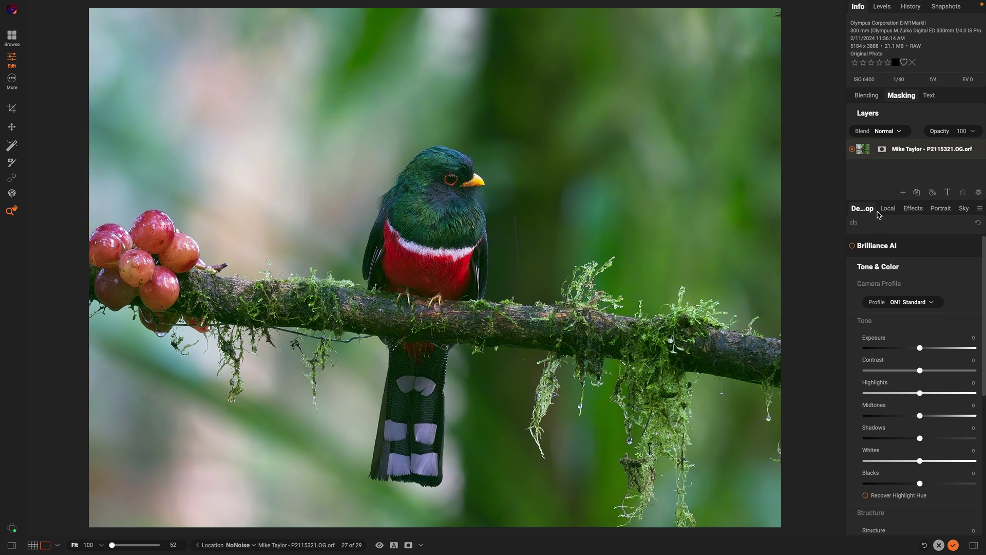
Hide the Portrait tab from the editing tabs and reorder them so Effects comes before Develop
left_click(980, 208)
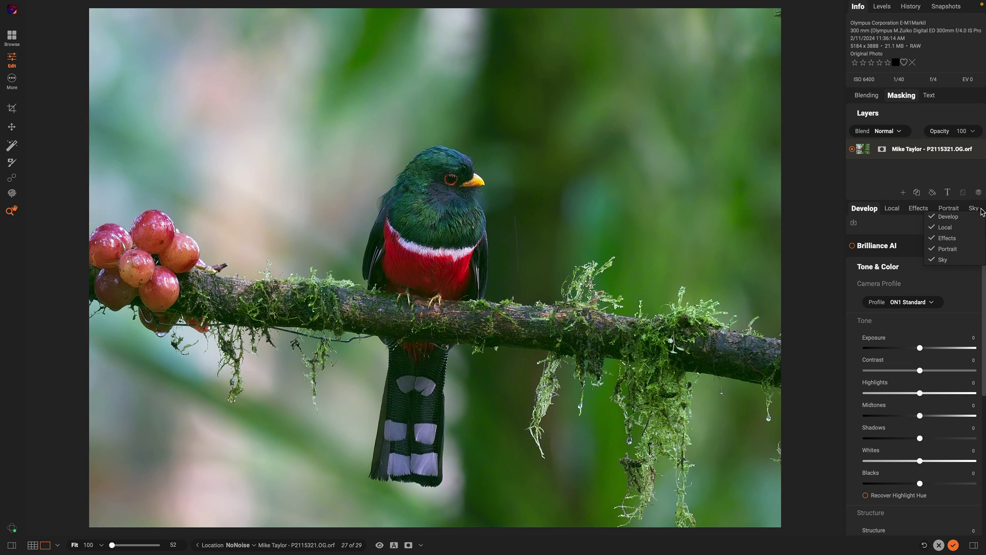
left_click(948, 249)
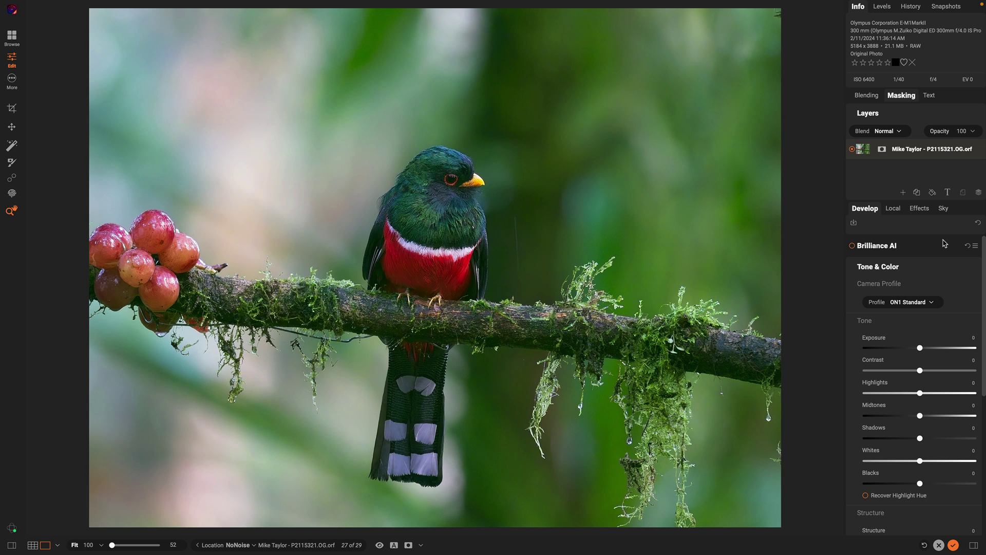
left_click_drag(924, 211, 864, 218)
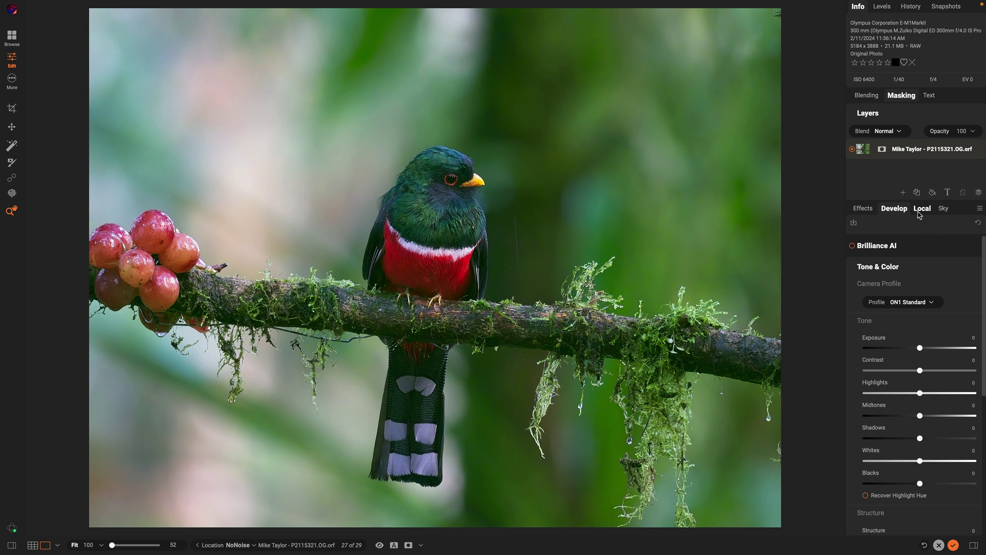
Switch to the Browse module and hide its Nav tab, keeping Levels and Info
key("g")
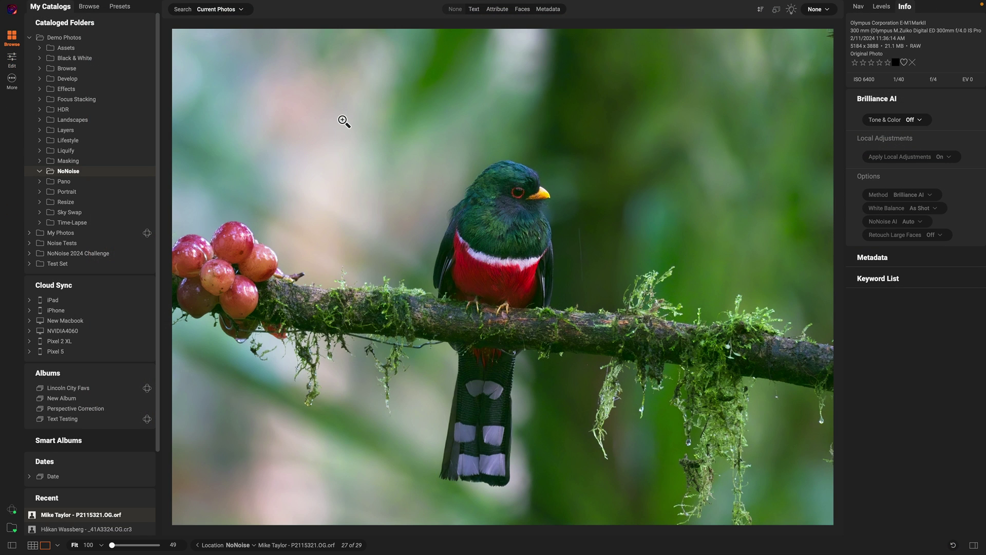
left_click(861, 7)
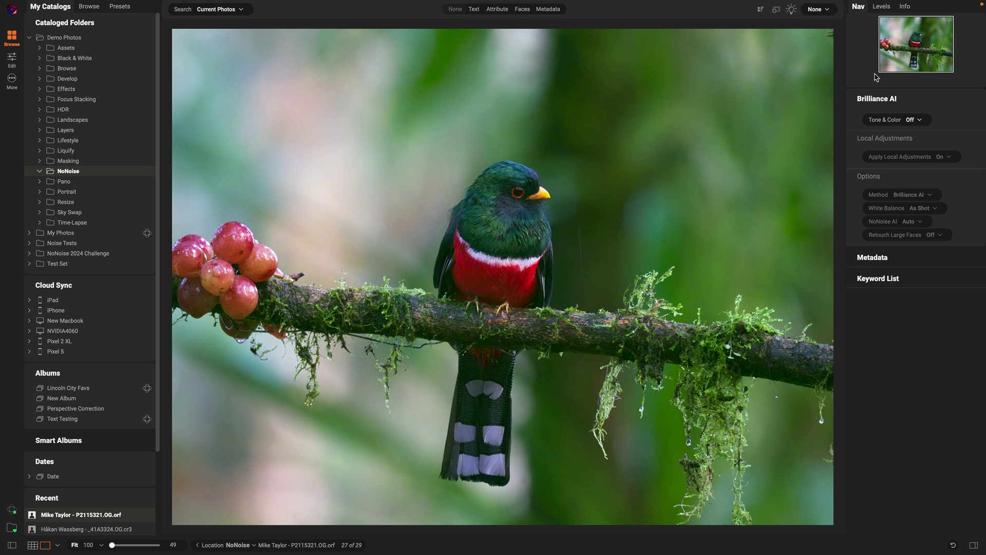
left_click(980, 7)
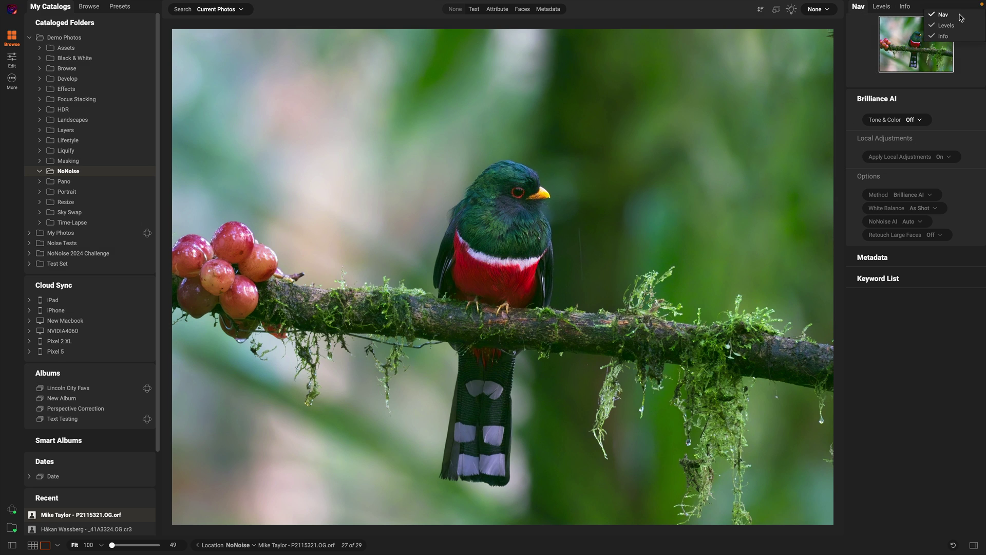
left_click(959, 15)
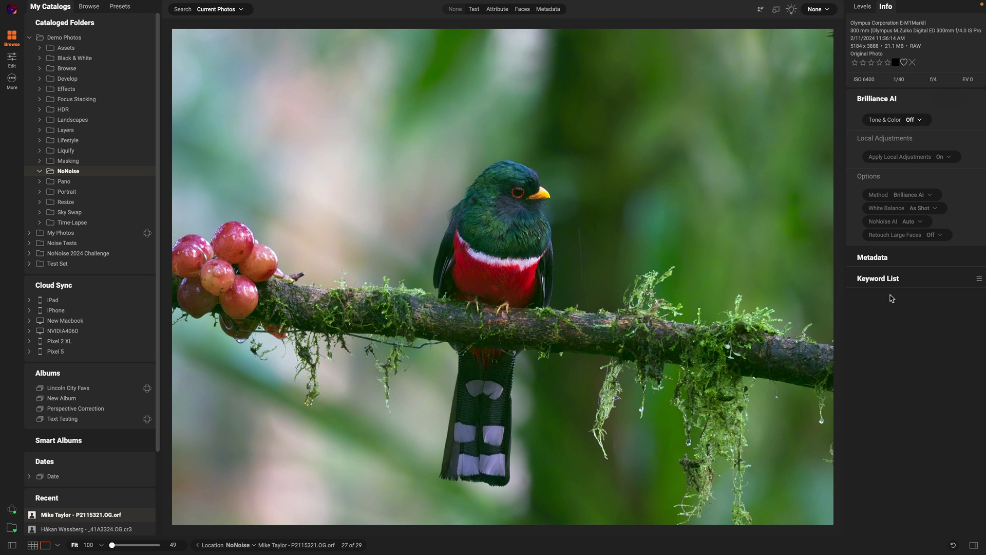
Hide the Keyword List pane below Metadata in the Browse module
left_click(913, 278)
left_click(929, 281)
left_click(977, 281)
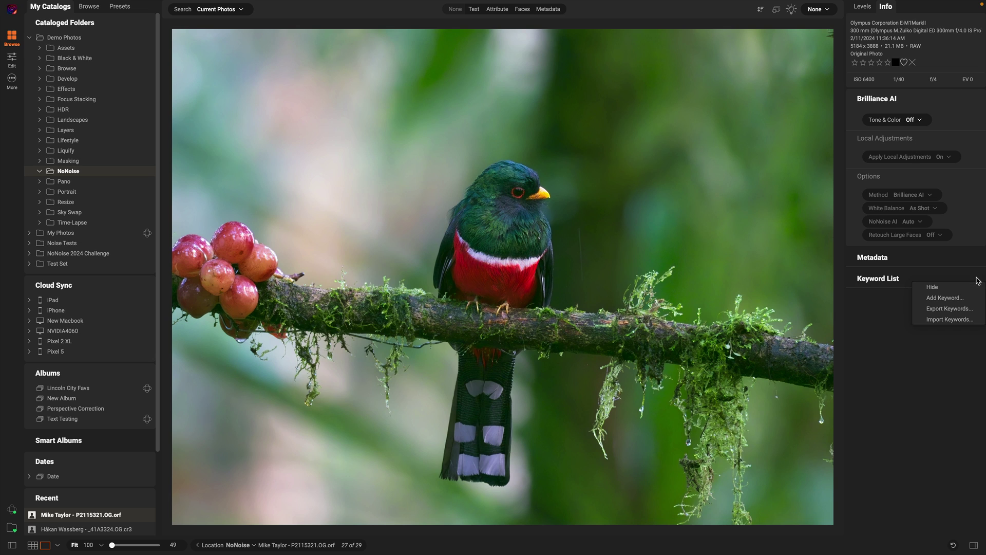
left_click(957, 288)
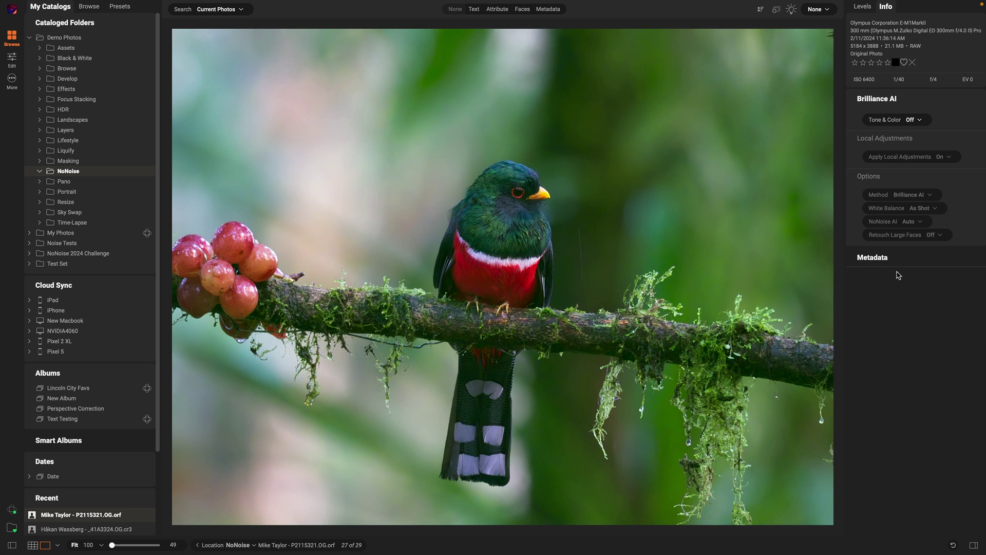
Hide the Tethered Shooting pane below the Recent list in the Browse module
scroll(99, 250, "down", 3)
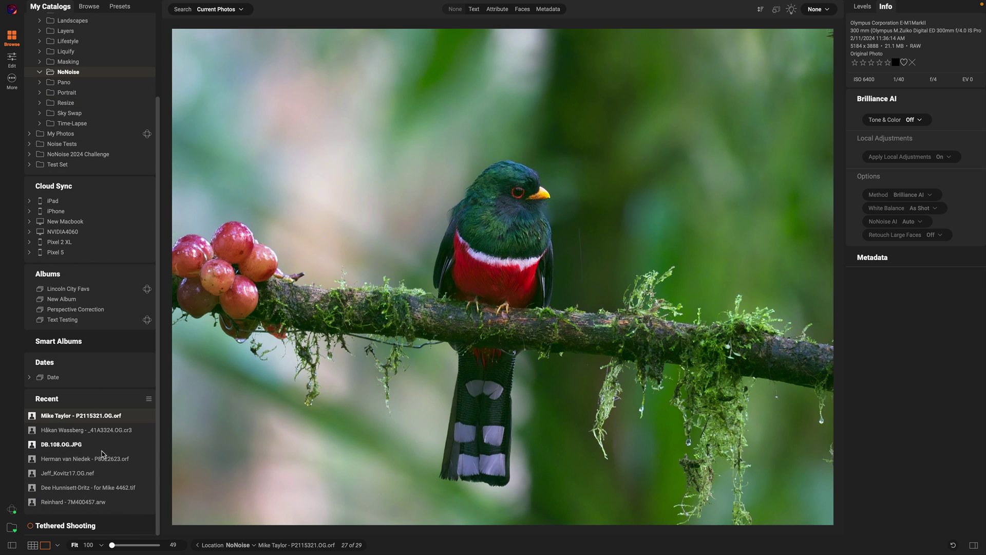
left_click(148, 527)
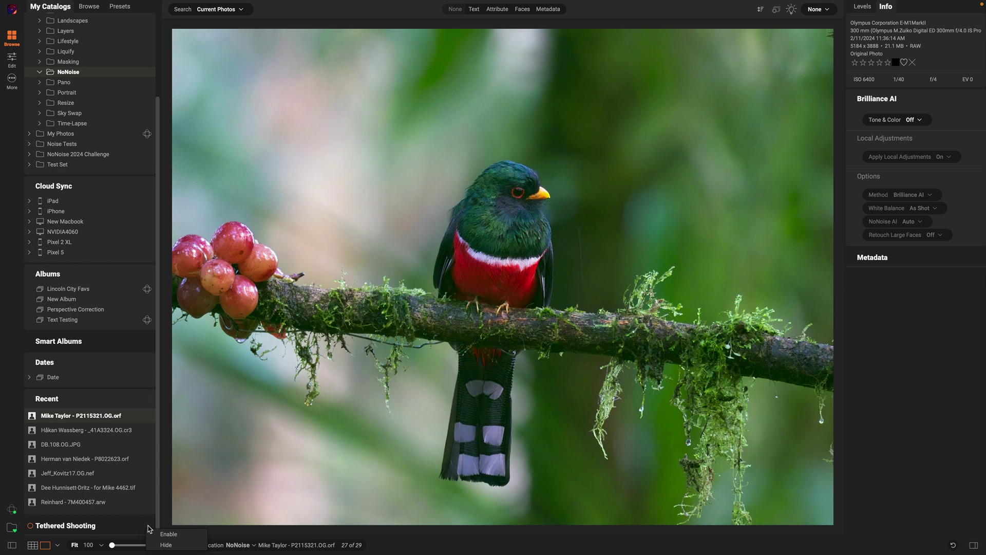
left_click(165, 545)
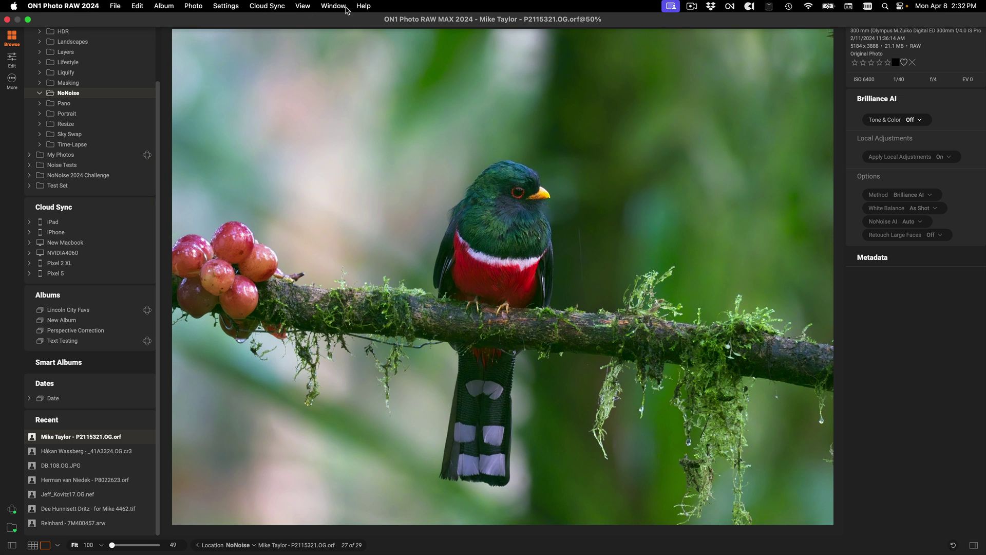
left_click(340, 6)
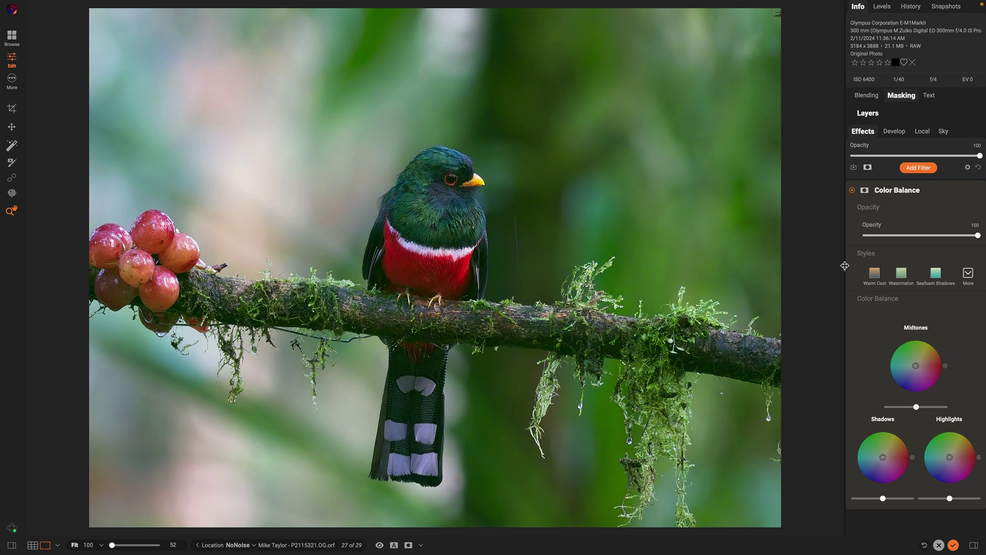
Widen the editing pane to enlarge the Color Balance wheels, and shift the bird photo's midtones toward orange
left_click_drag(845, 266, 805, 266)
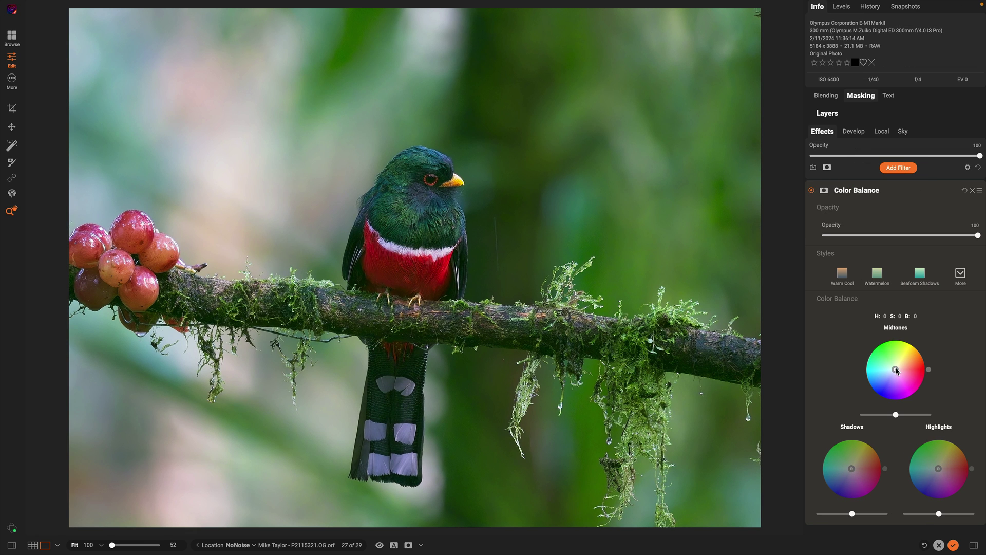
mouse_move(897, 370)
left_mouse_down()
mouse_move(904, 353)
mouse_move(885, 355)
mouse_move(880, 367)
mouse_move(910, 358)
left_mouse_up()
mouse_move(909, 358)
left_mouse_down()
mouse_move(903, 376)
mouse_move(910, 356)
left_mouse_up()
mouse_move(910, 354)
left_mouse_down()
mouse_move(924, 355)
mouse_move(917, 344)
mouse_move(925, 352)
left_mouse_up()
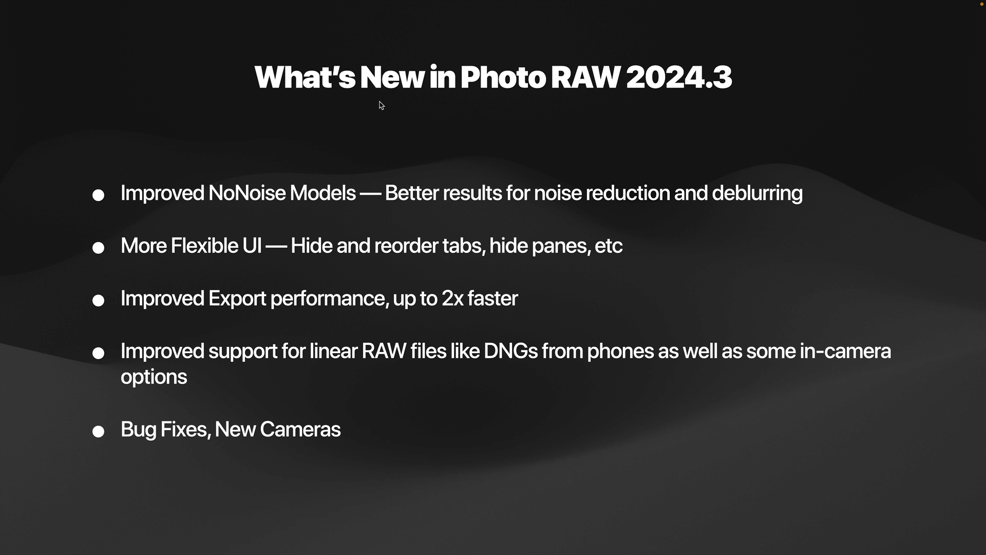